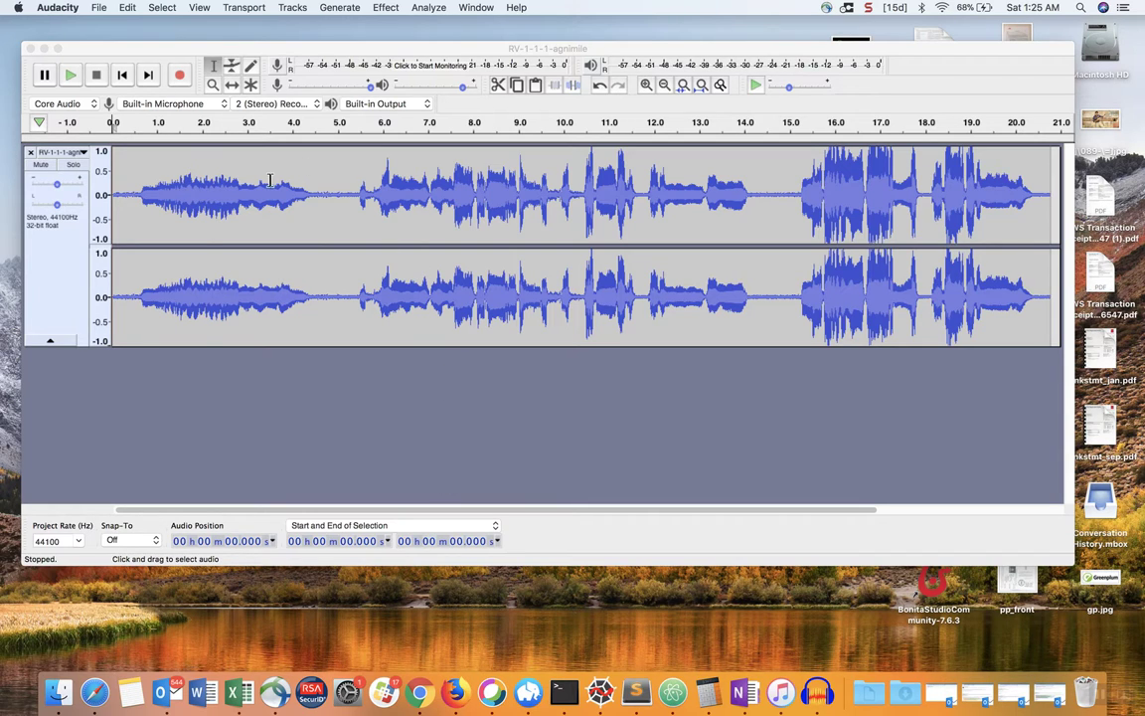
- Play the original recording from the start and again from about 4.63 s to hear the background noise
click(69, 77)
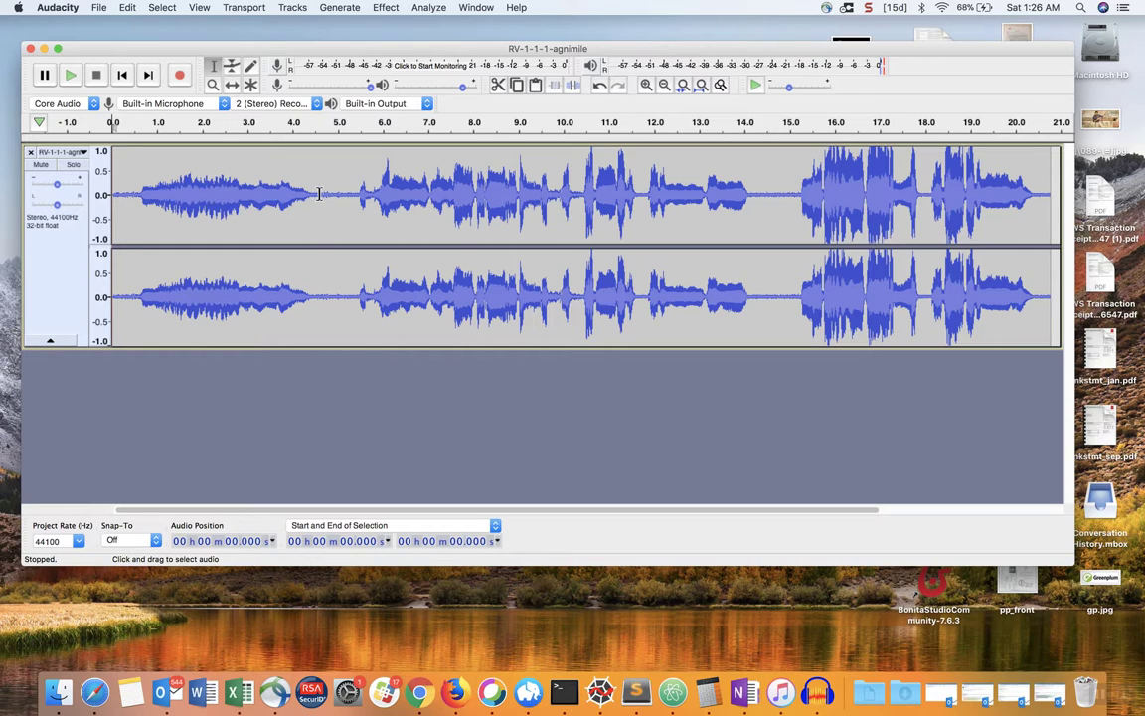
drag(318, 194, 347, 195)
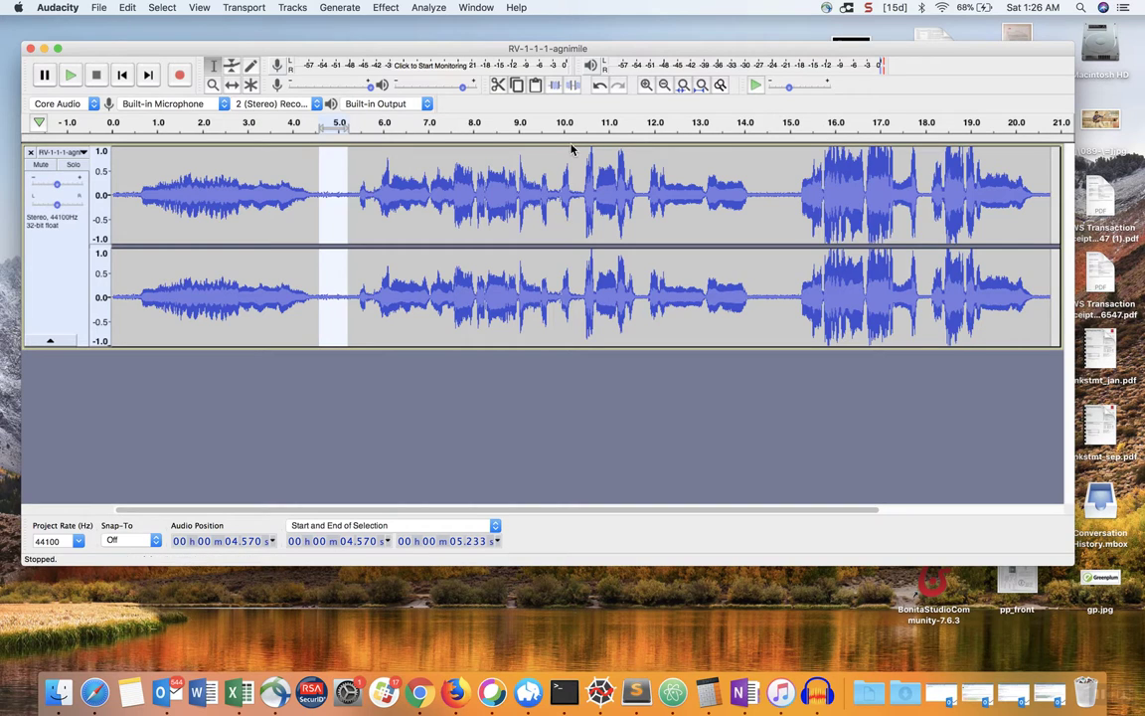
click(321, 194)
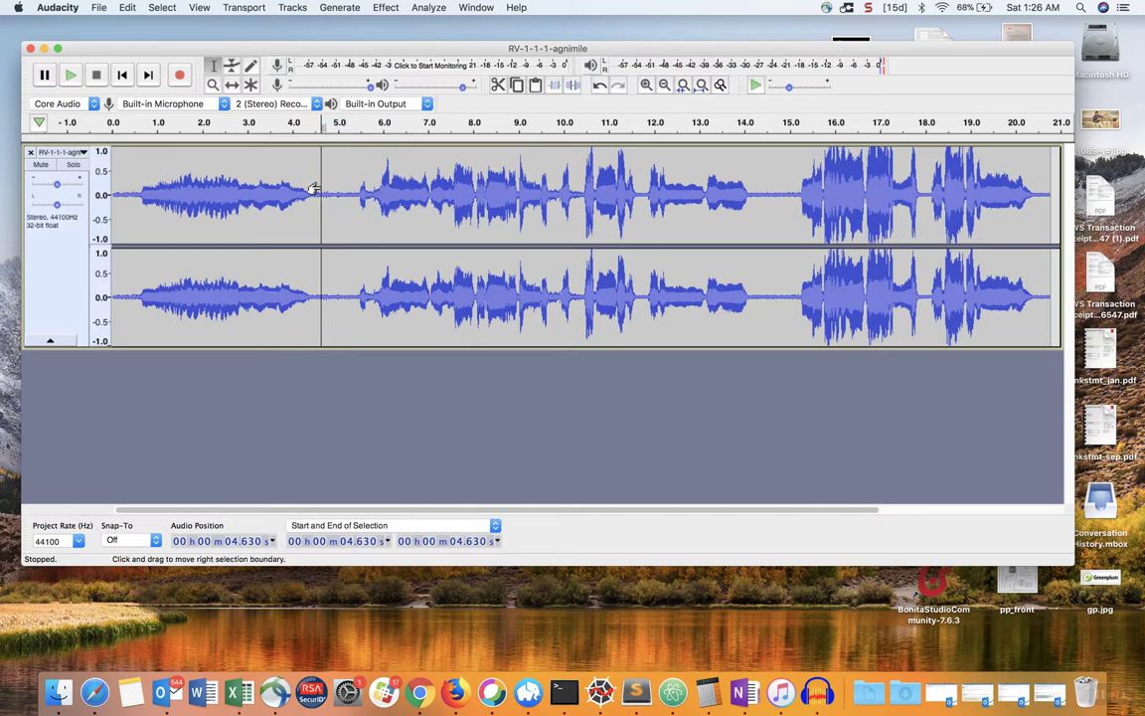
click(71, 76)
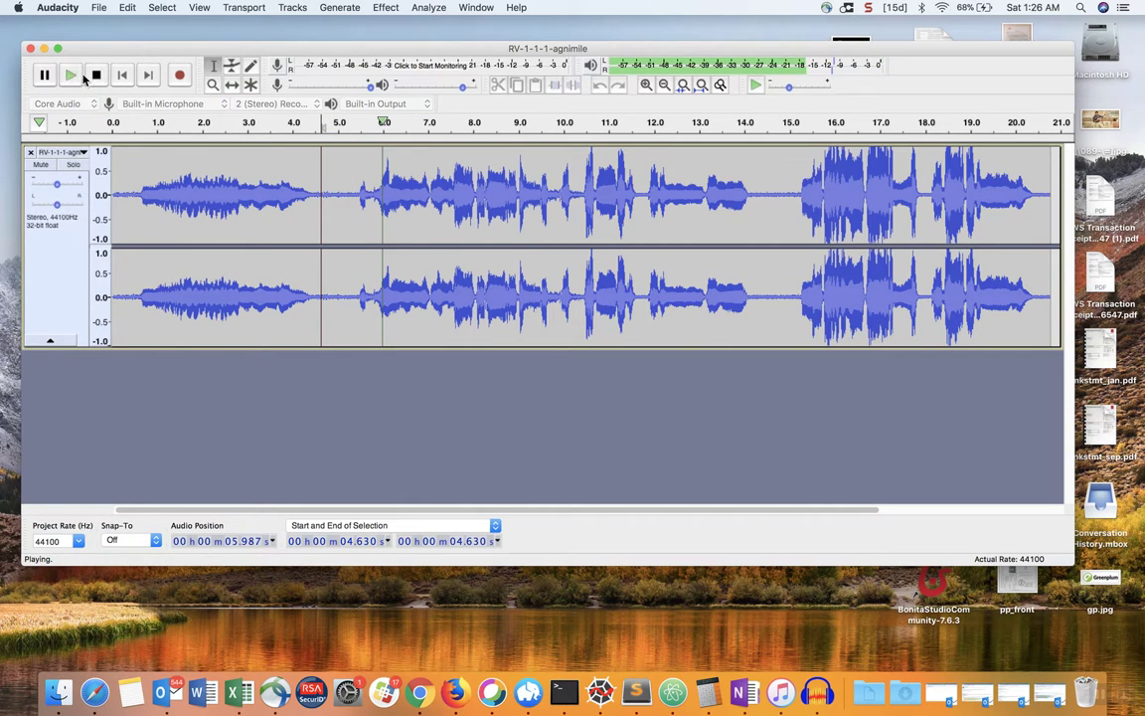
click(95, 76)
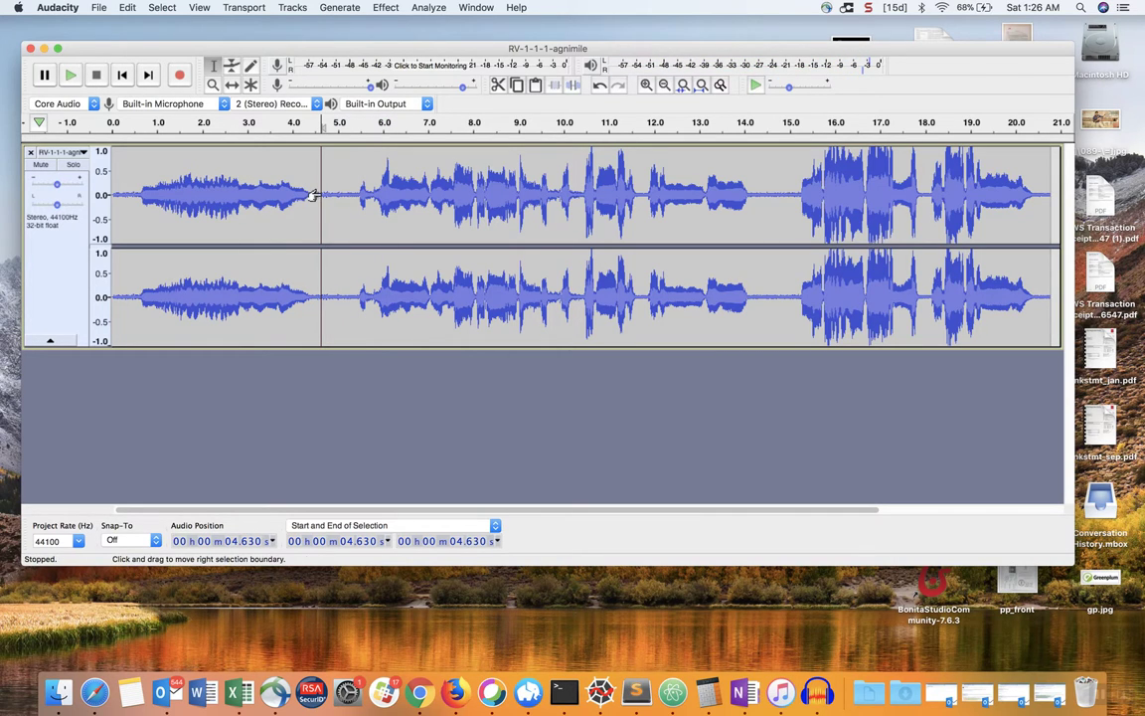
- Capture a noise profile from the quiet gap between about 4.63 and 5.32 s using Noise Reduction
drag(320, 195, 351, 194)
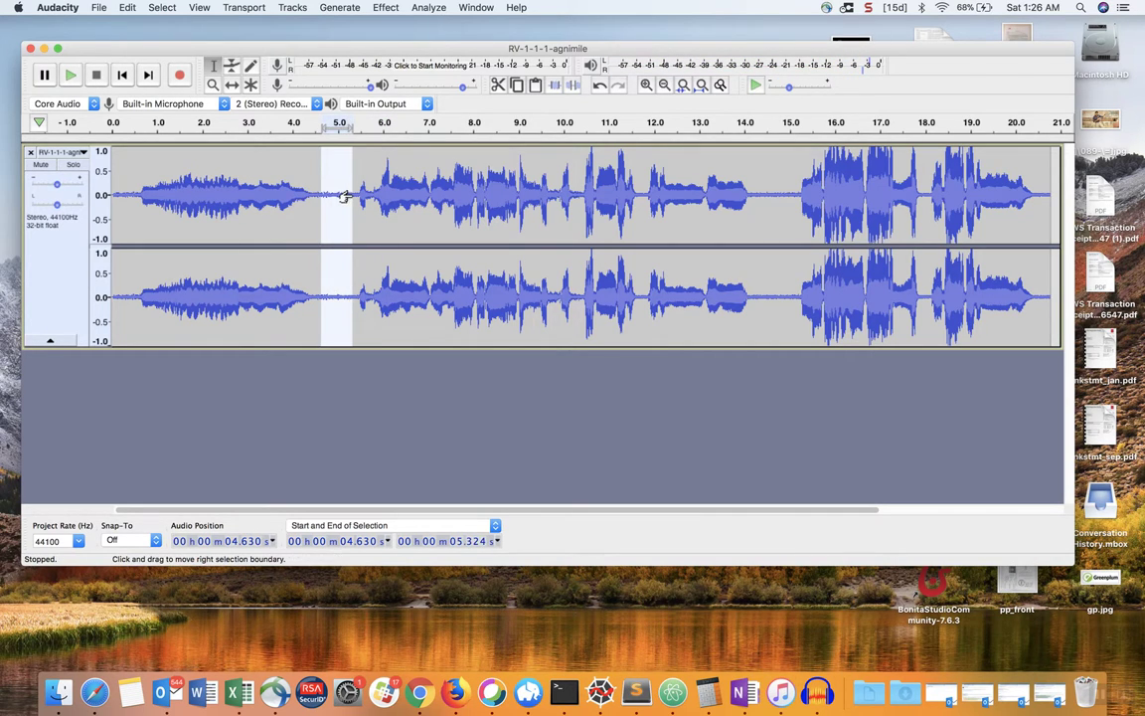
click(380, 9)
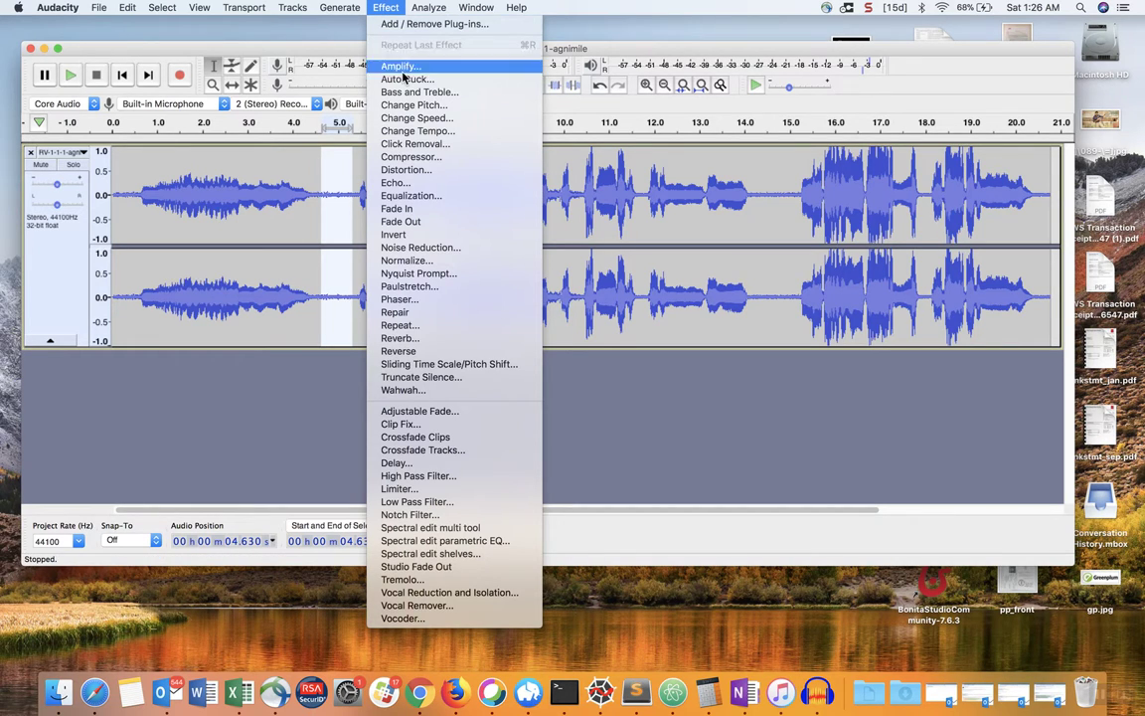
click(426, 248)
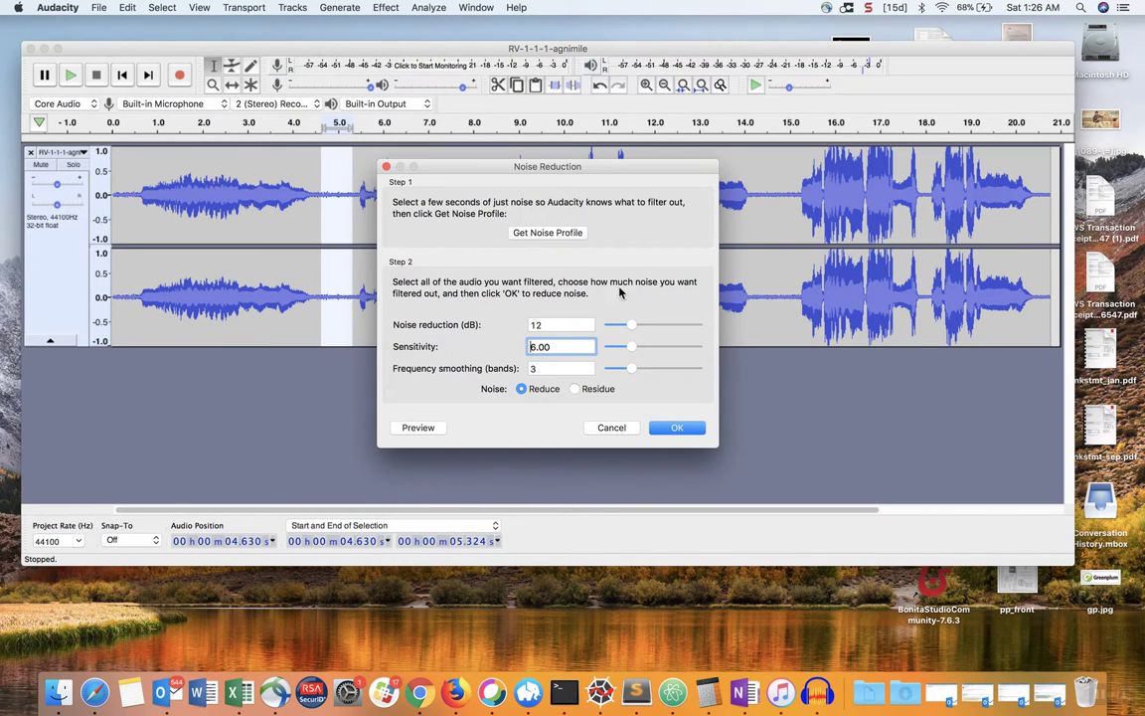
click(564, 234)
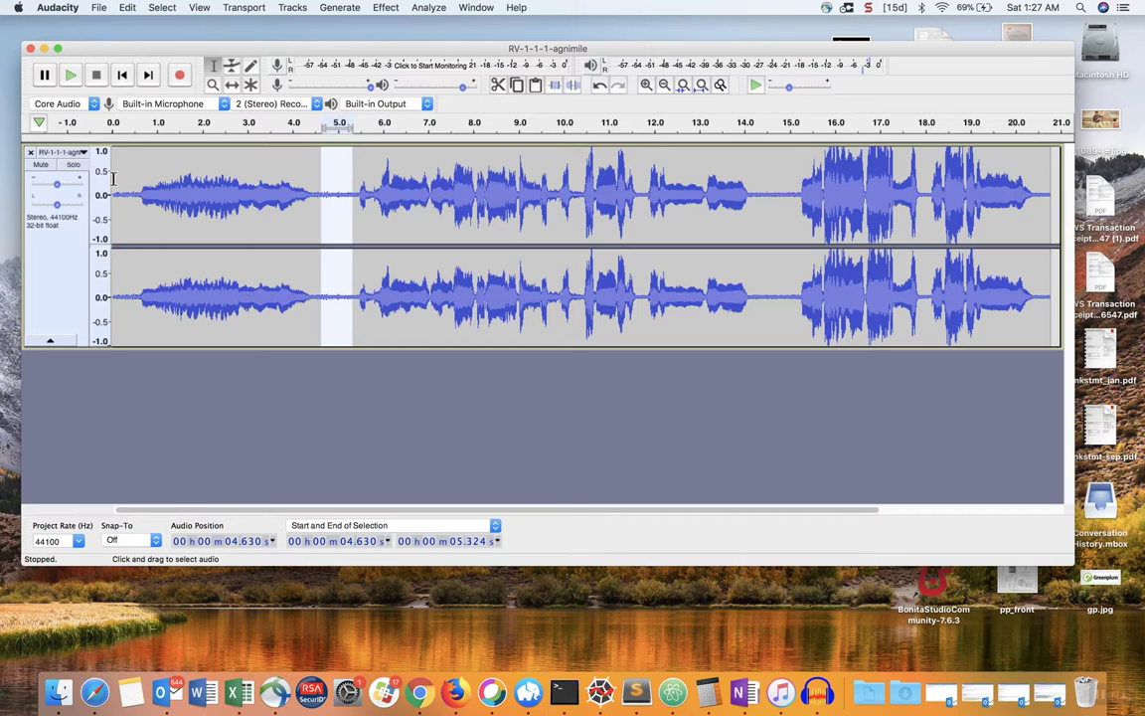
- Apply Noise Reduction to the whole track with 12 dB reduction, sensitivity 6.00 and 3 frequency smoothing bands
drag(114, 179, 1062, 229)
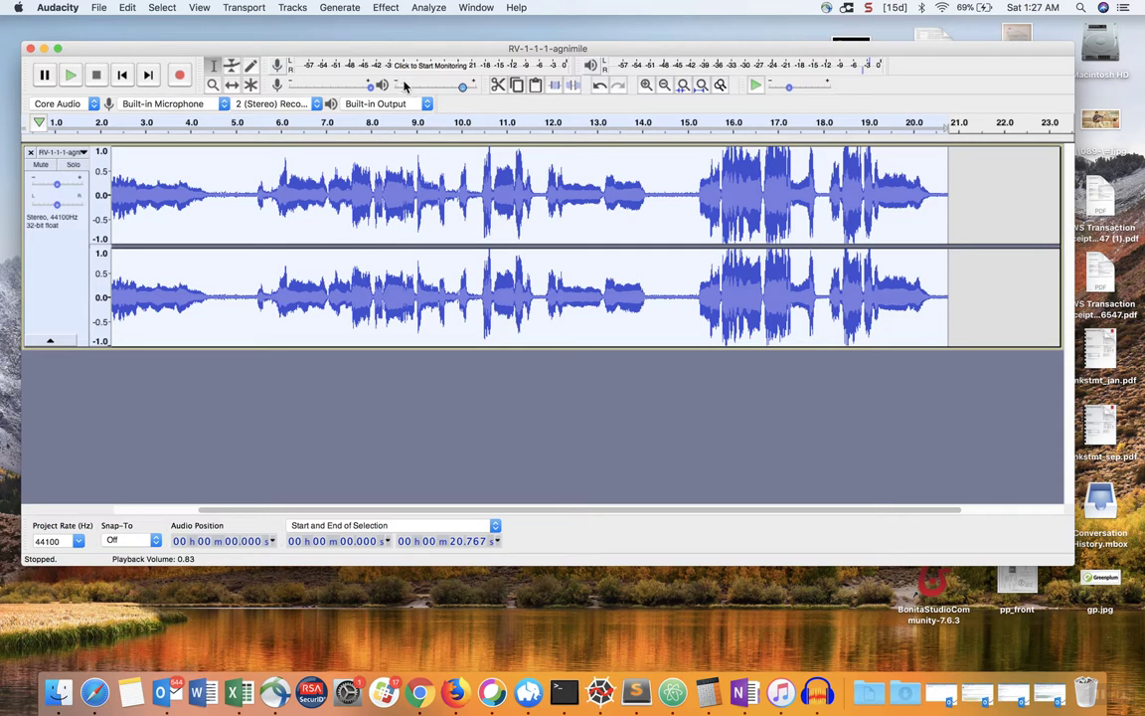
click(387, 8)
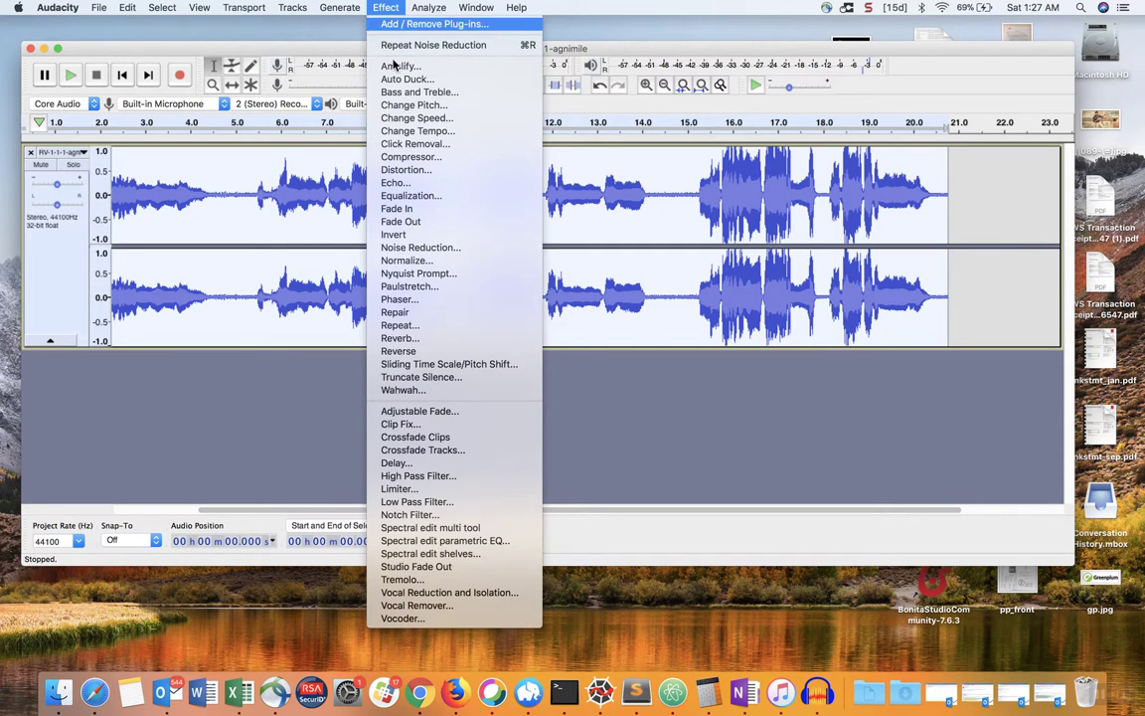
click(420, 248)
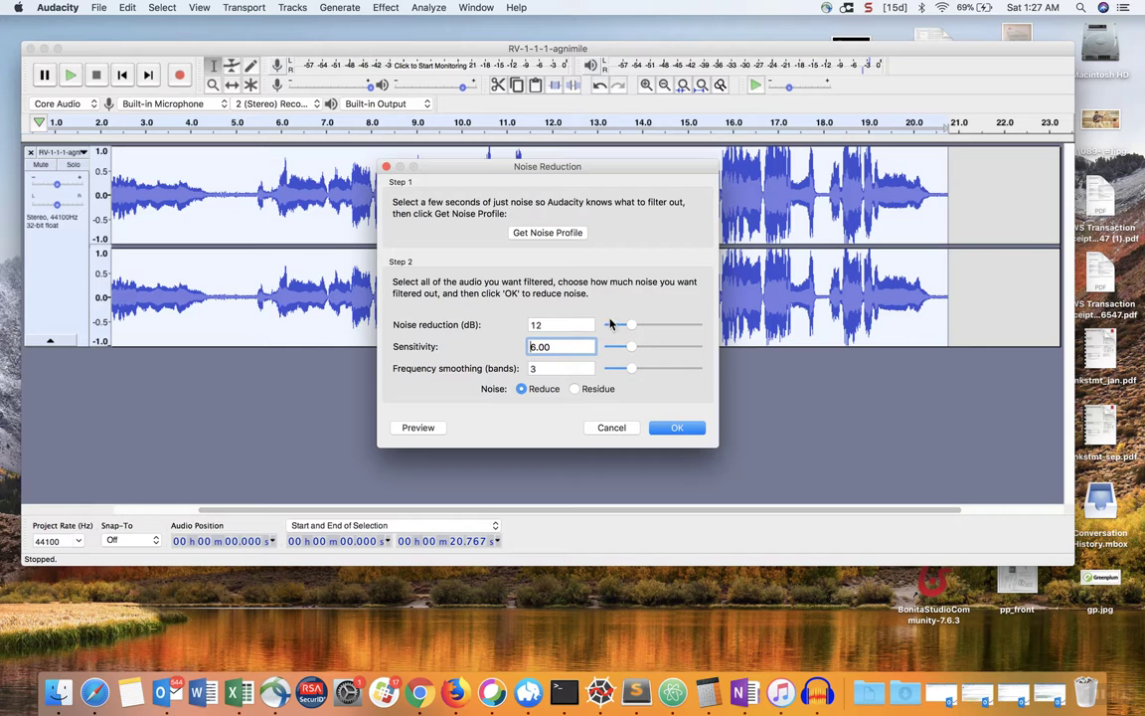
click(677, 429)
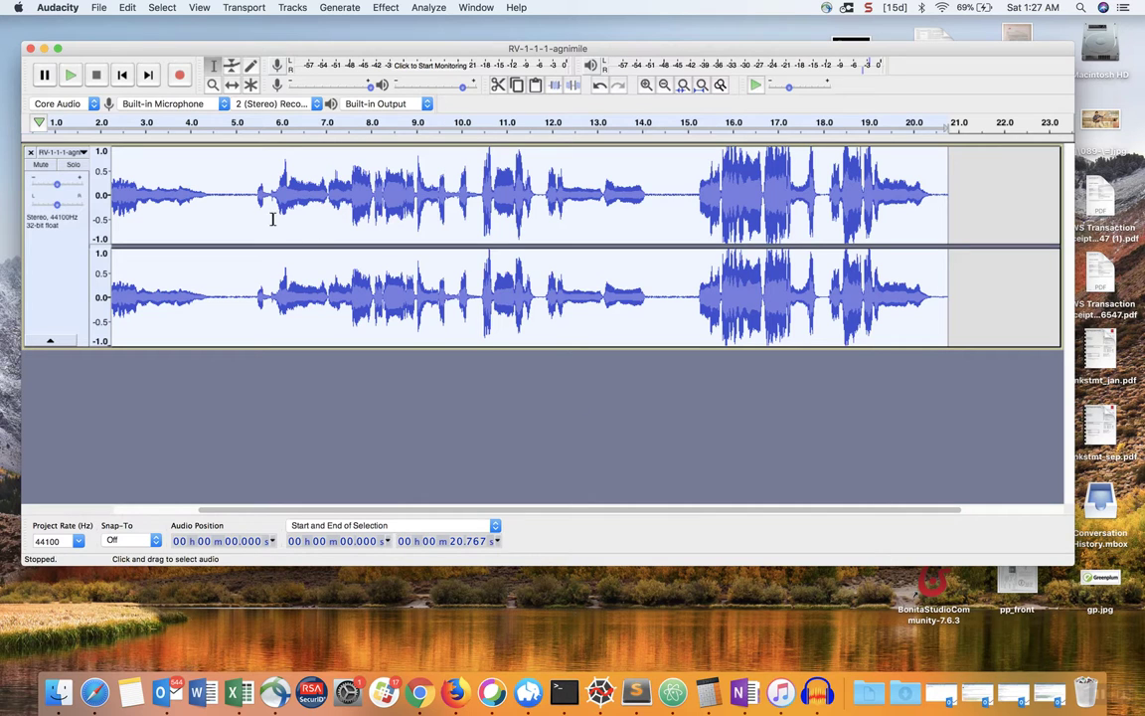
- Play the noise-reduced track from about 0.39 s to check the remaining noise, and stop playback
scroll(330, 223, left, 5)
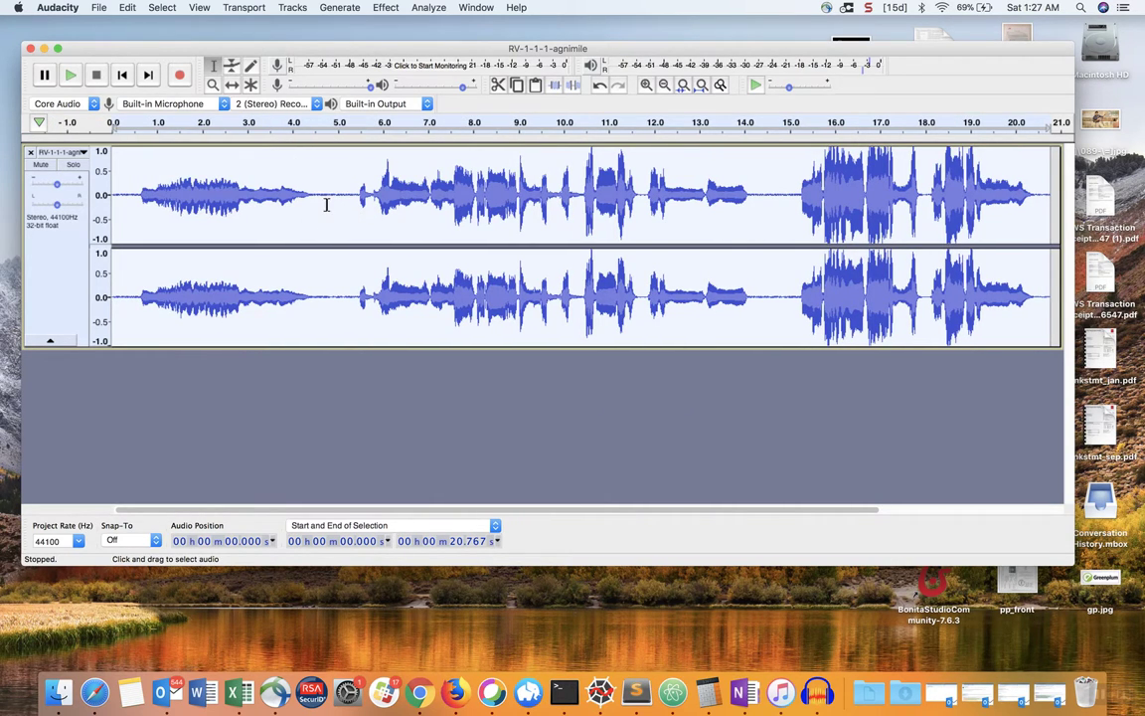
click(327, 204)
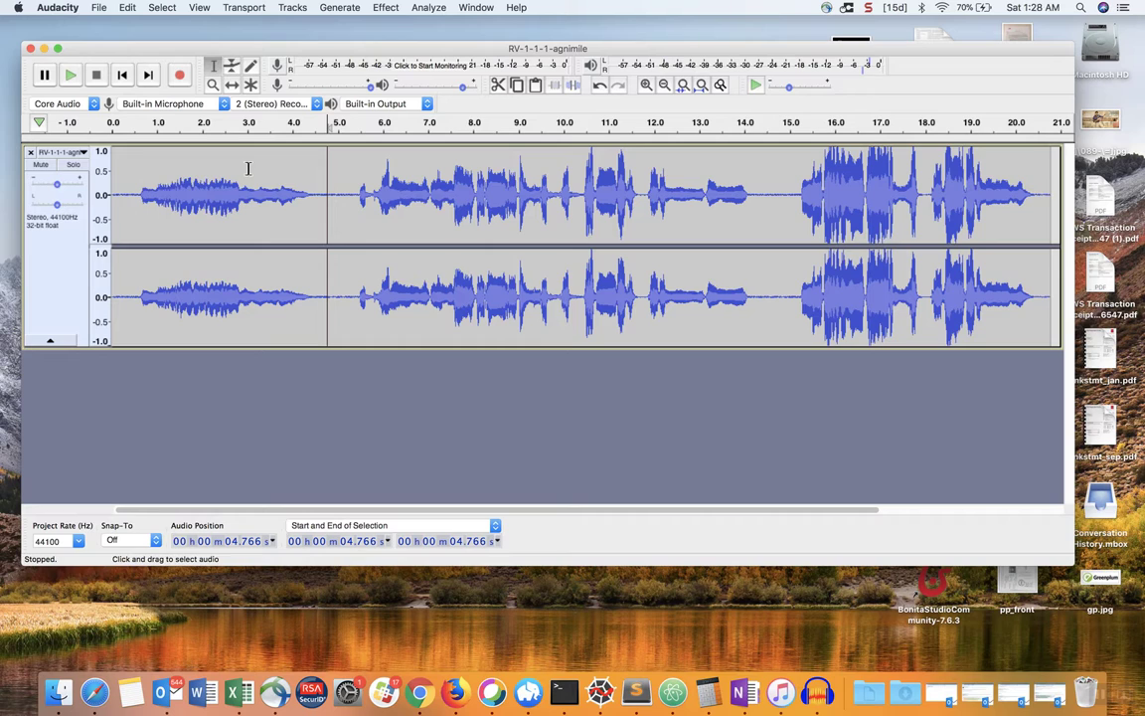
click(130, 199)
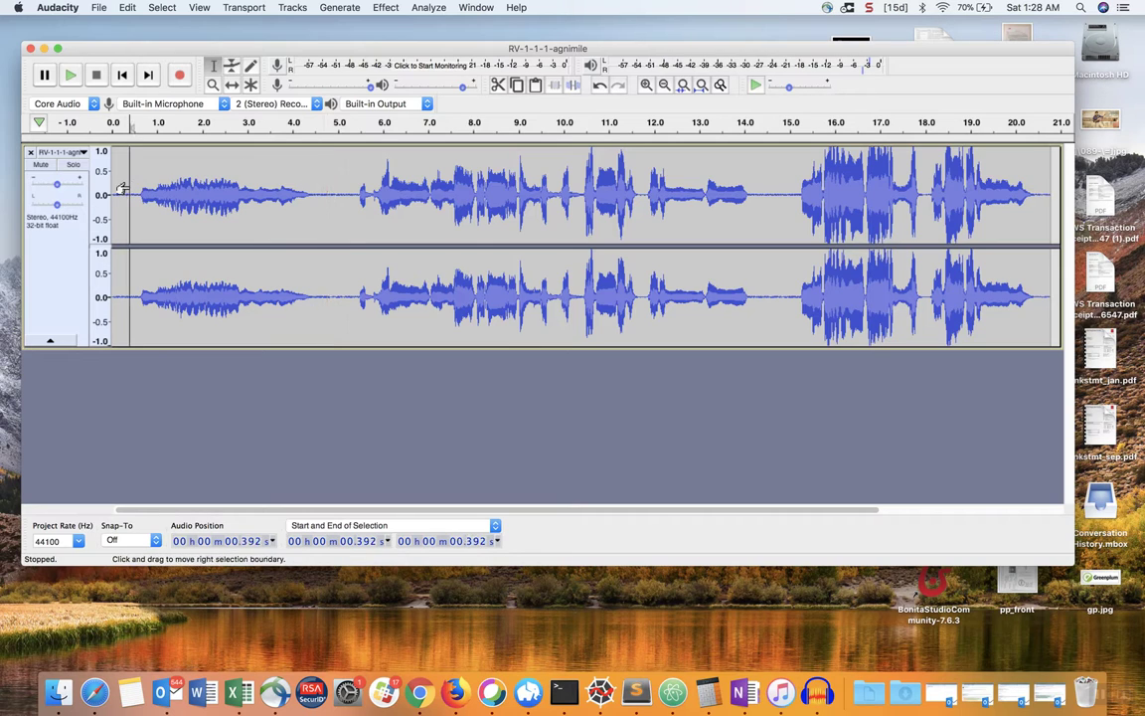
click(72, 77)
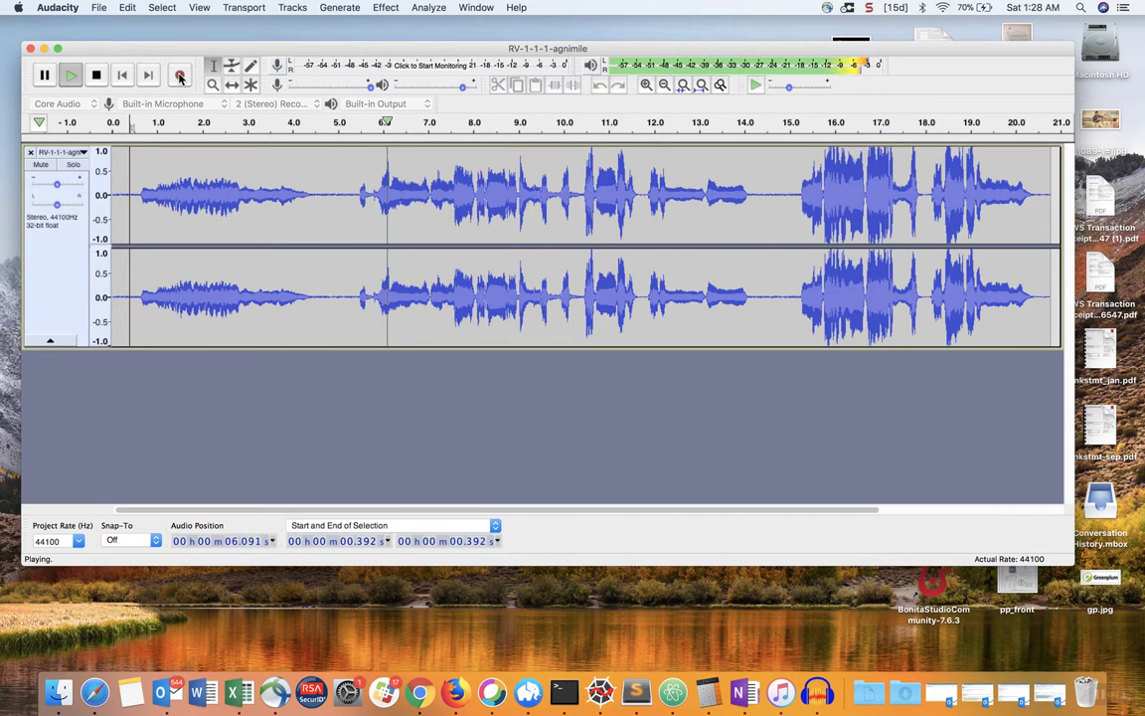
click(94, 76)
key(space)
click(95, 77)
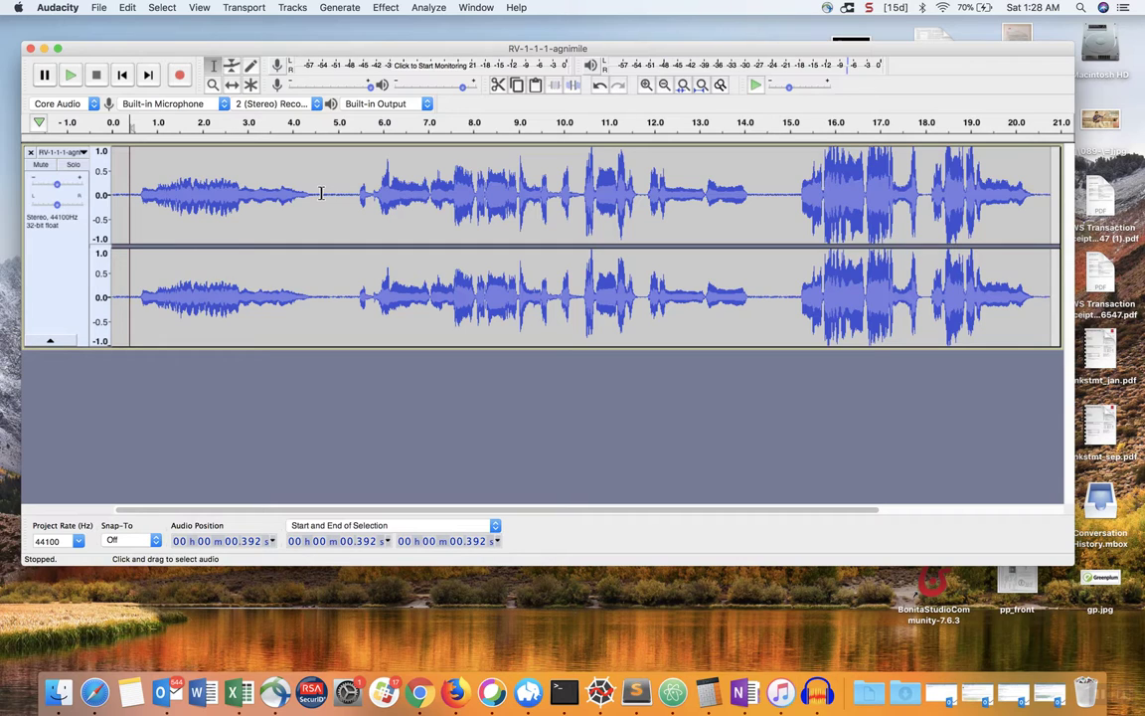
- Capture a new noise profile from the quiet gap between about 4.65 and 5.35 s
drag(321, 192, 346, 196)
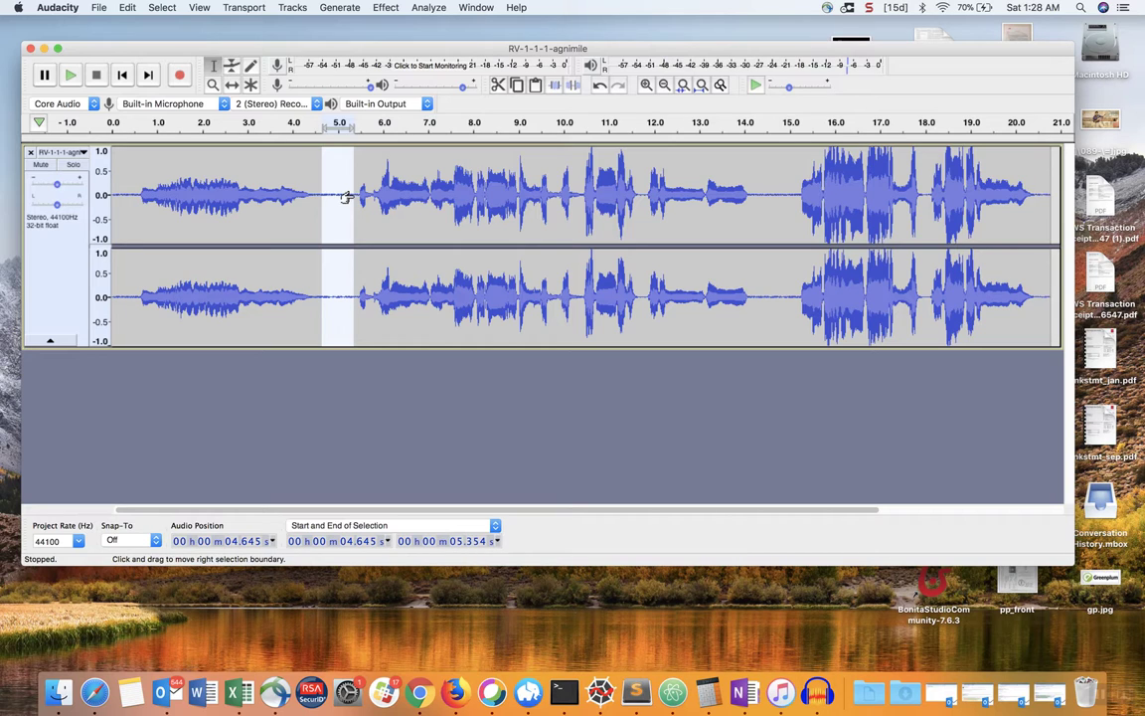
click(429, 8)
mouse_move(381, 9)
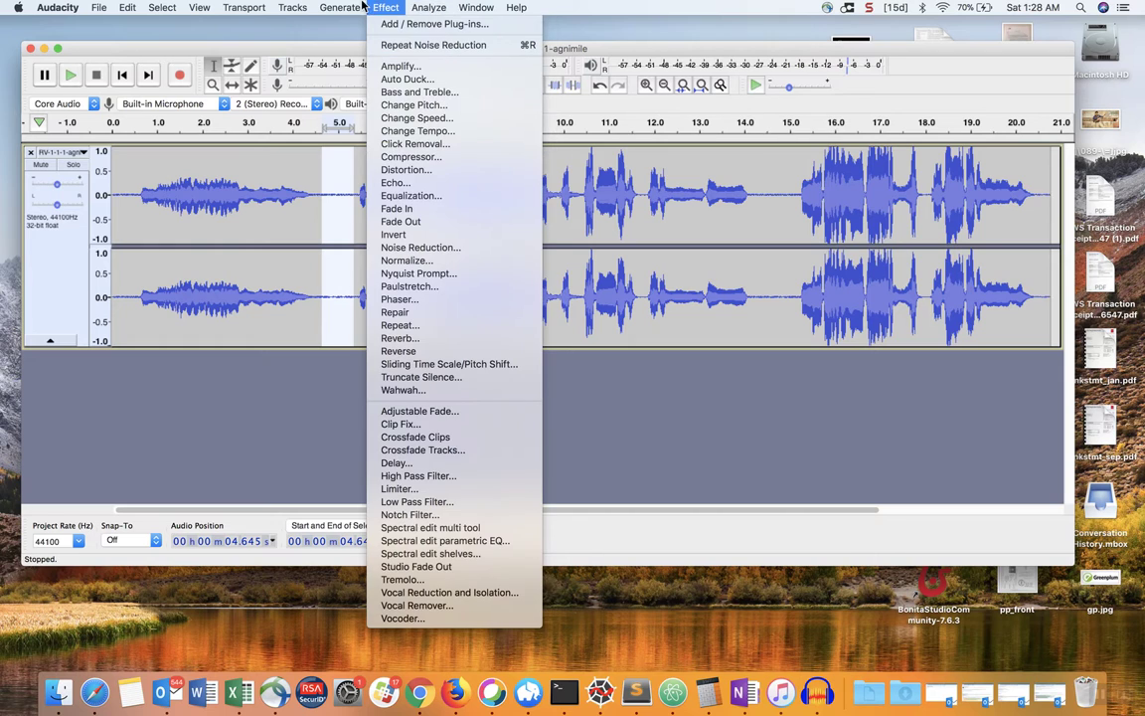
click(397, 248)
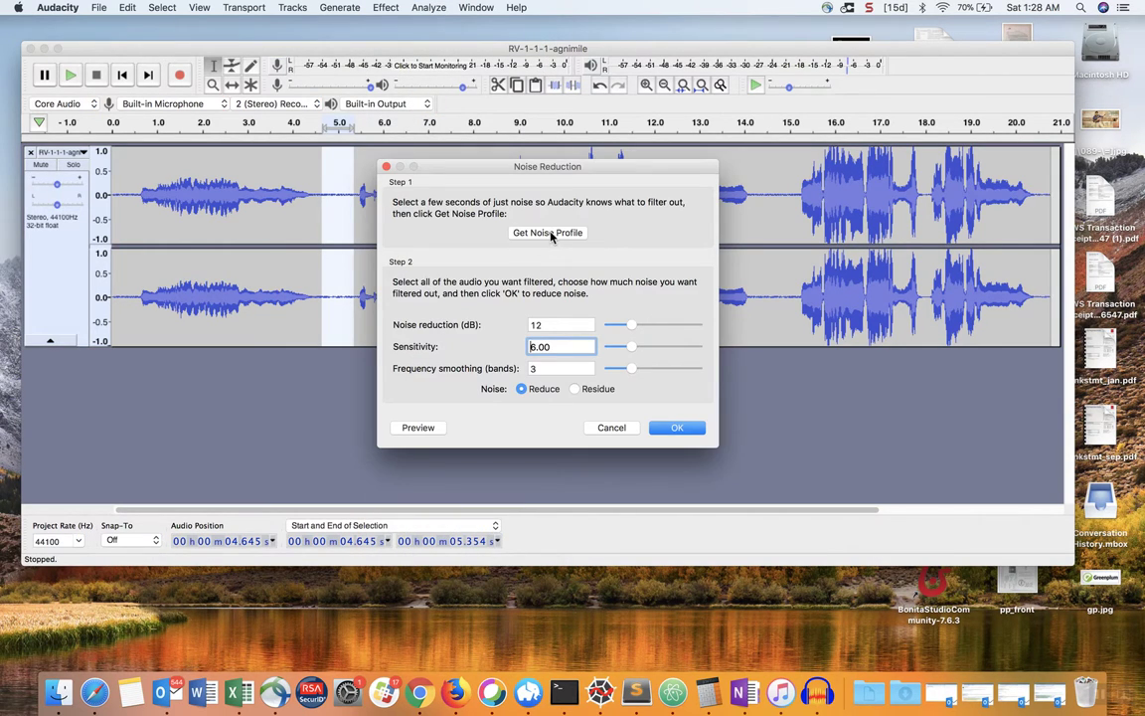
click(549, 233)
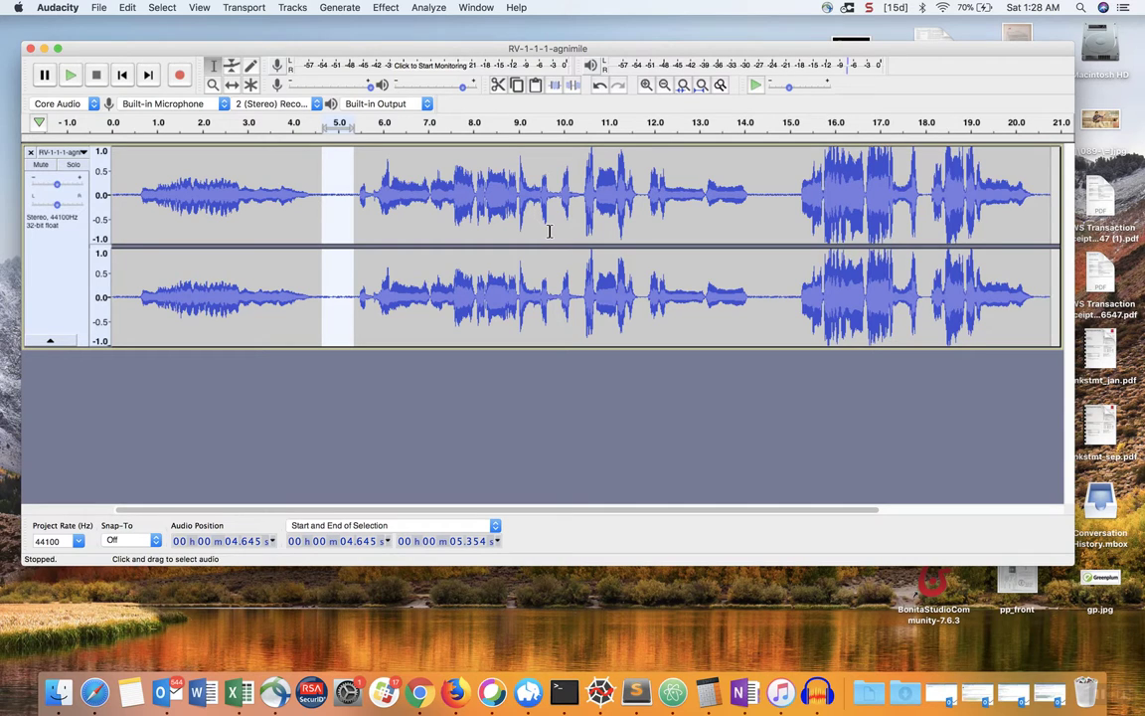
- Apply a second Noise Reduction pass to the whole track at 12 dB, and play the result from about 0.24 s
double_click(199, 196)
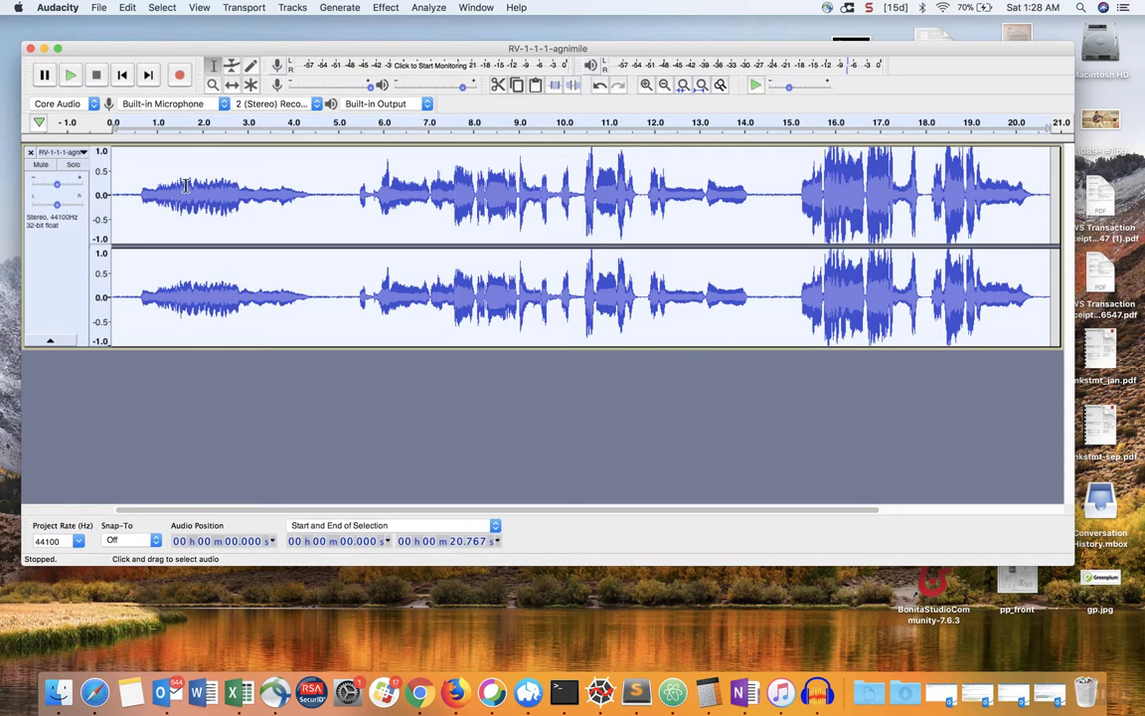
click(385, 8)
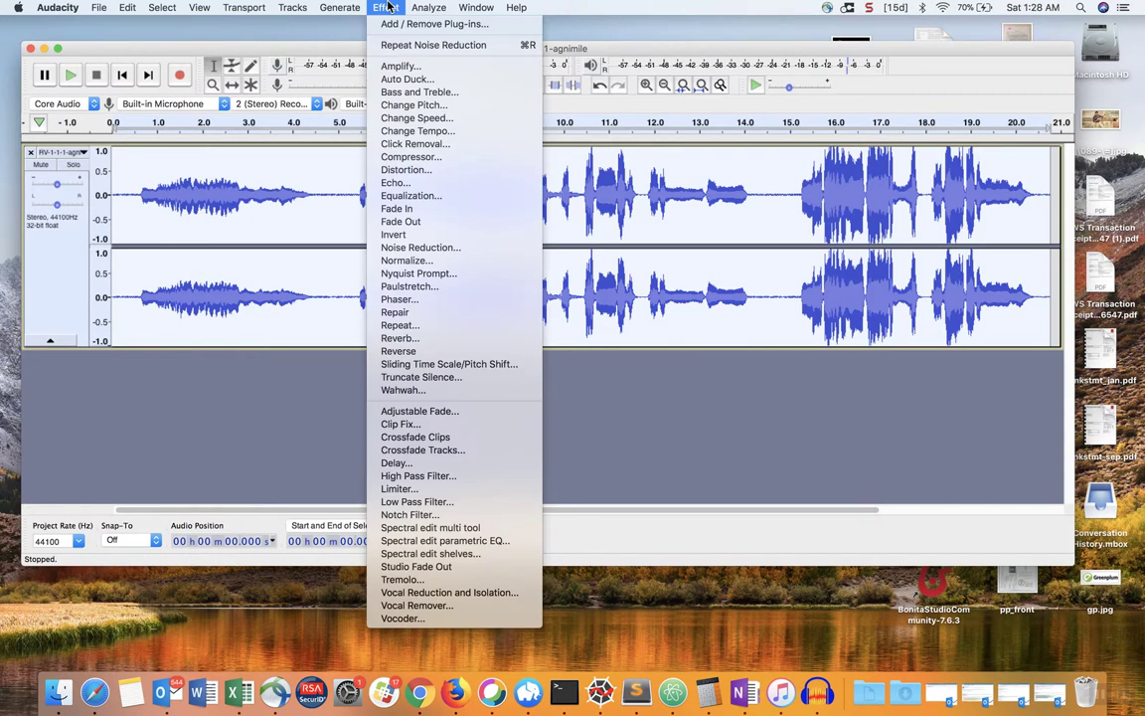
click(430, 248)
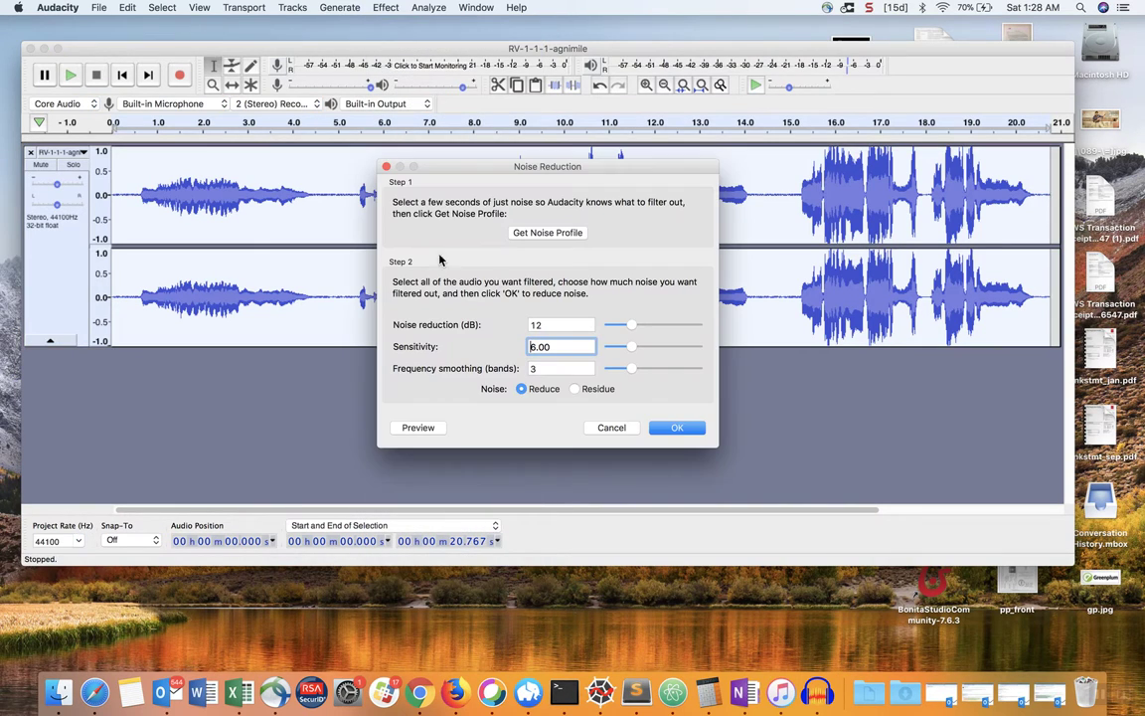
click(681, 436)
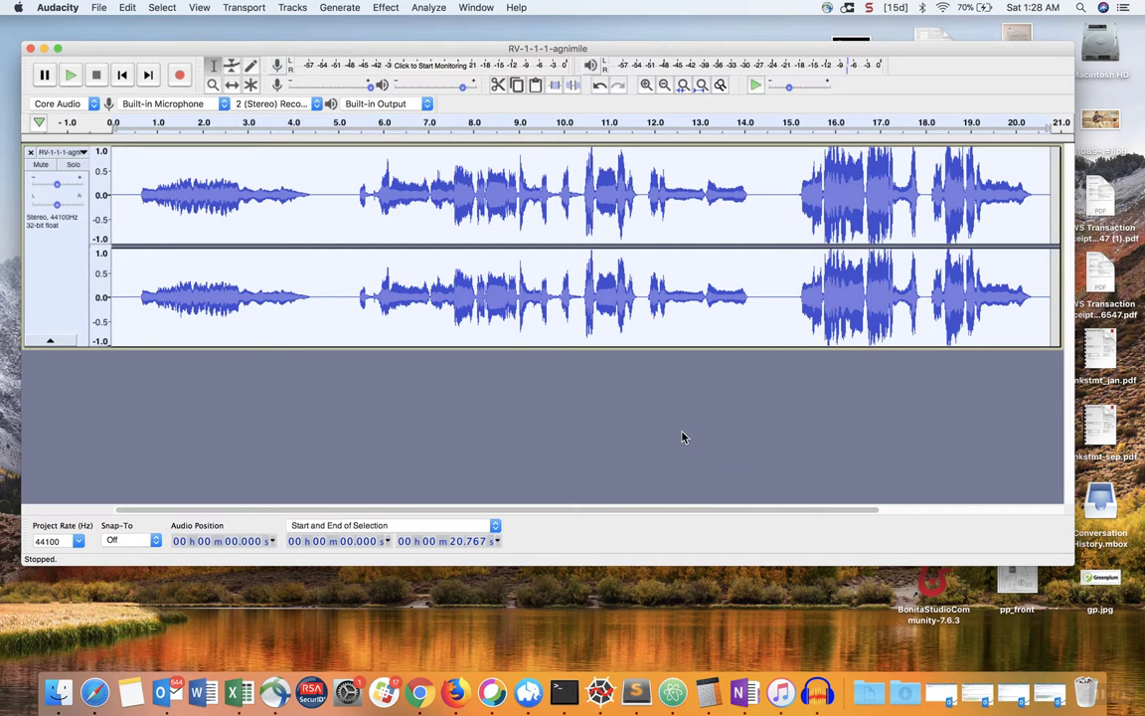
click(120, 179)
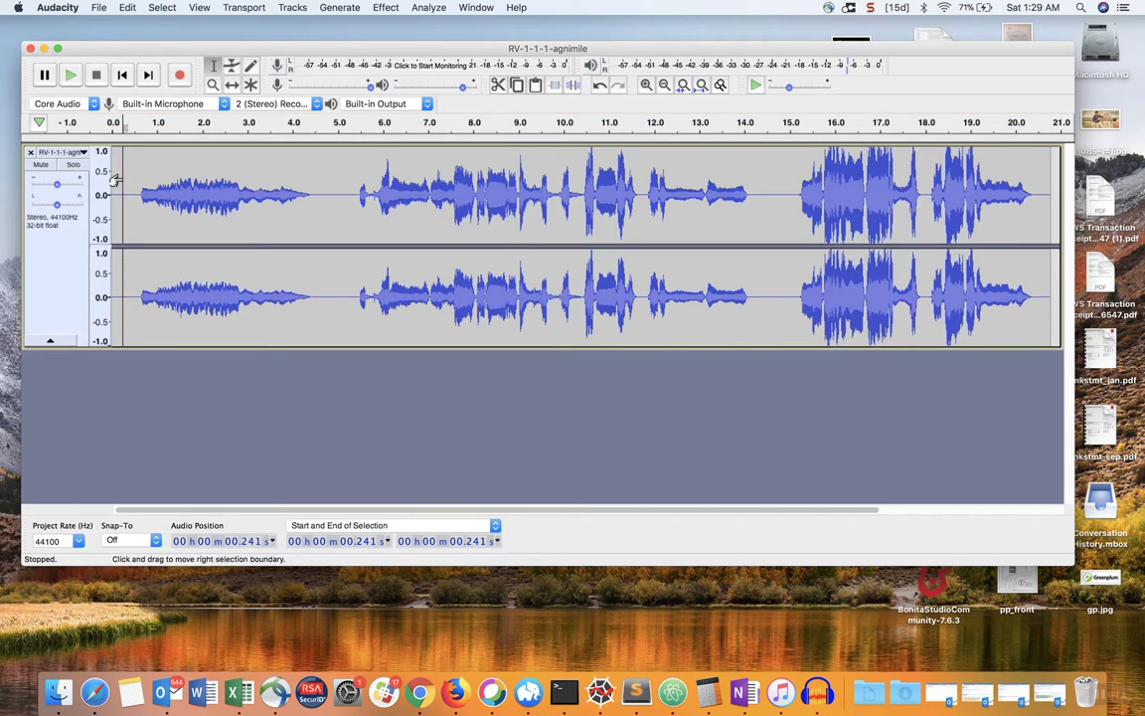
click(72, 79)
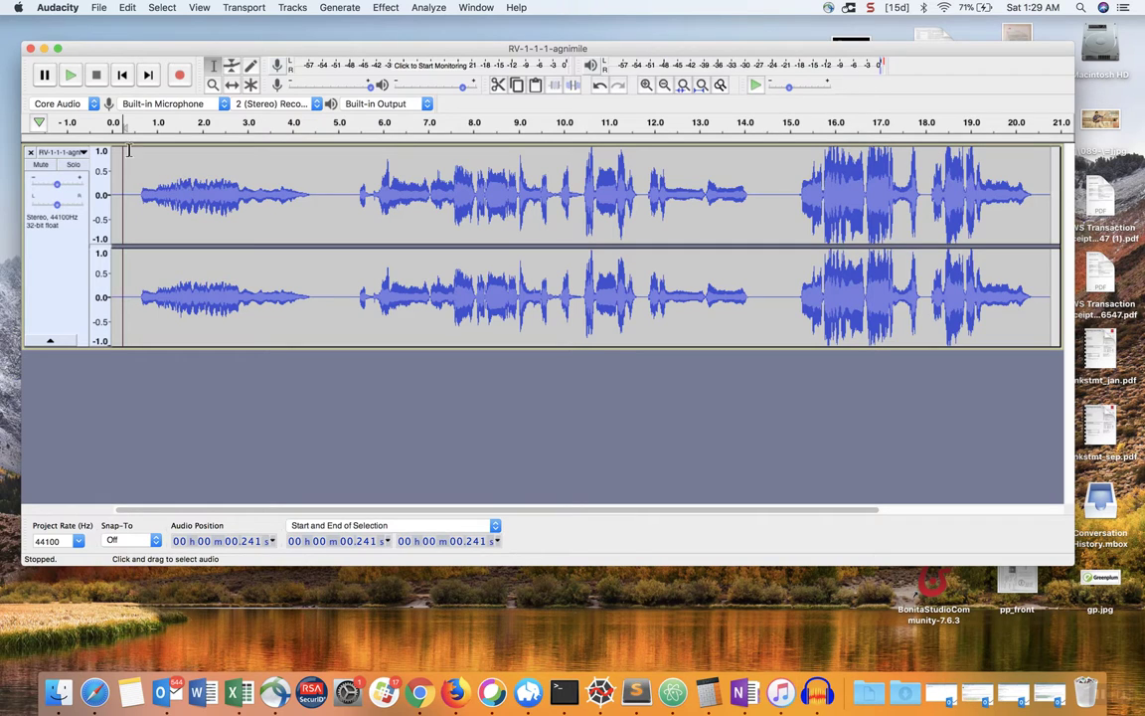
- Export the audio as an MP3 named RV-1-1-1-agnimile-clean in the hymns folder, replacing the existing file
click(103, 11)
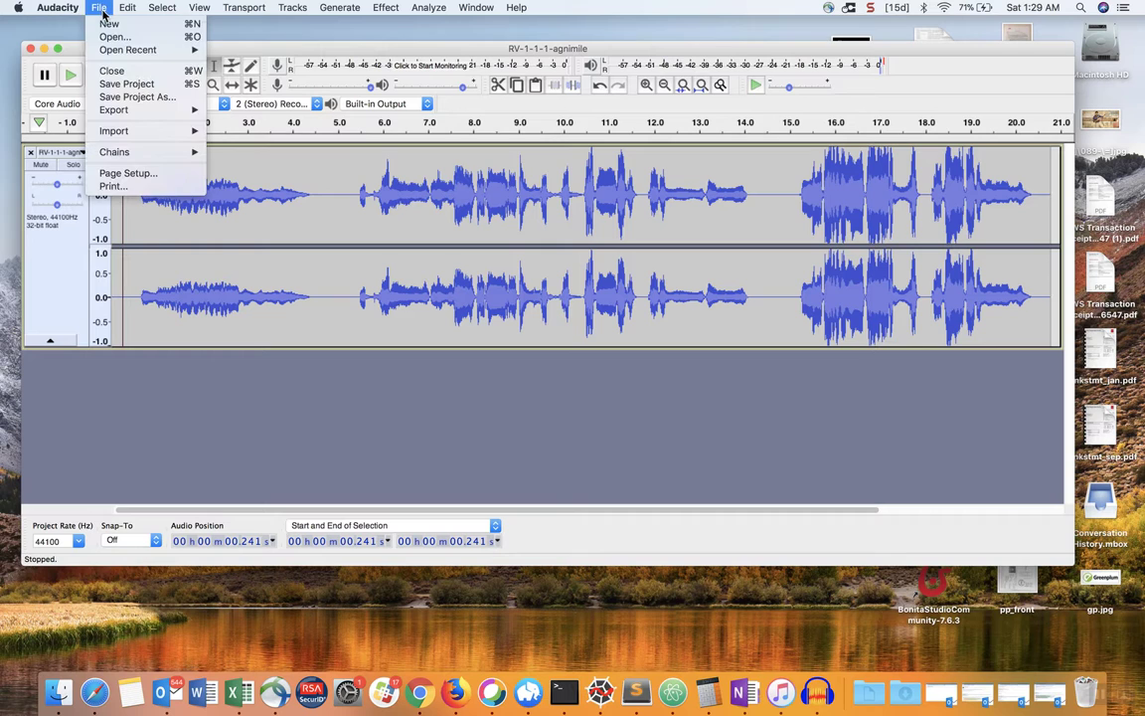
mouse_move(114, 109)
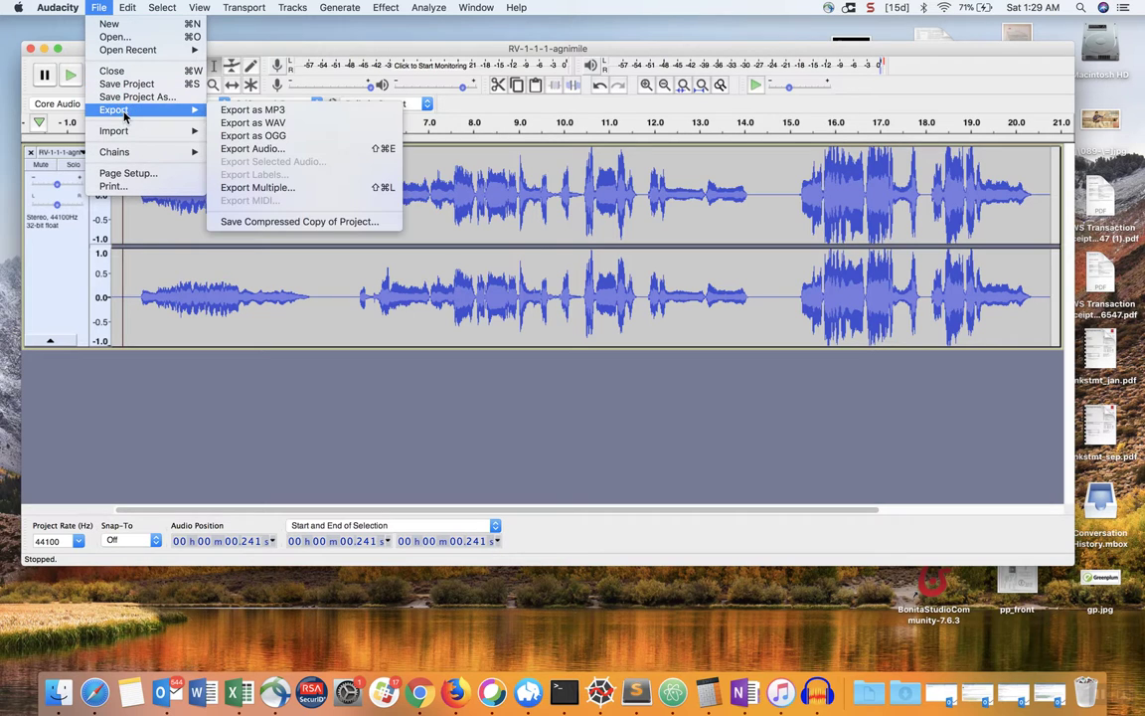
click(252, 111)
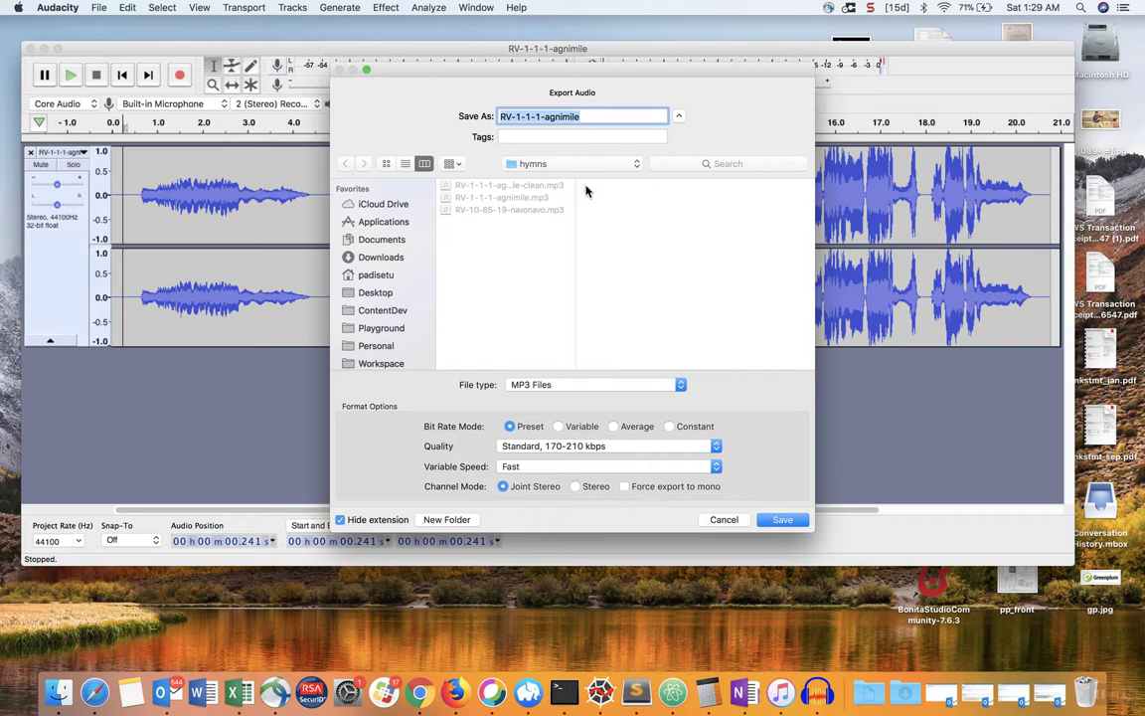
click(597, 116)
text(-clean)
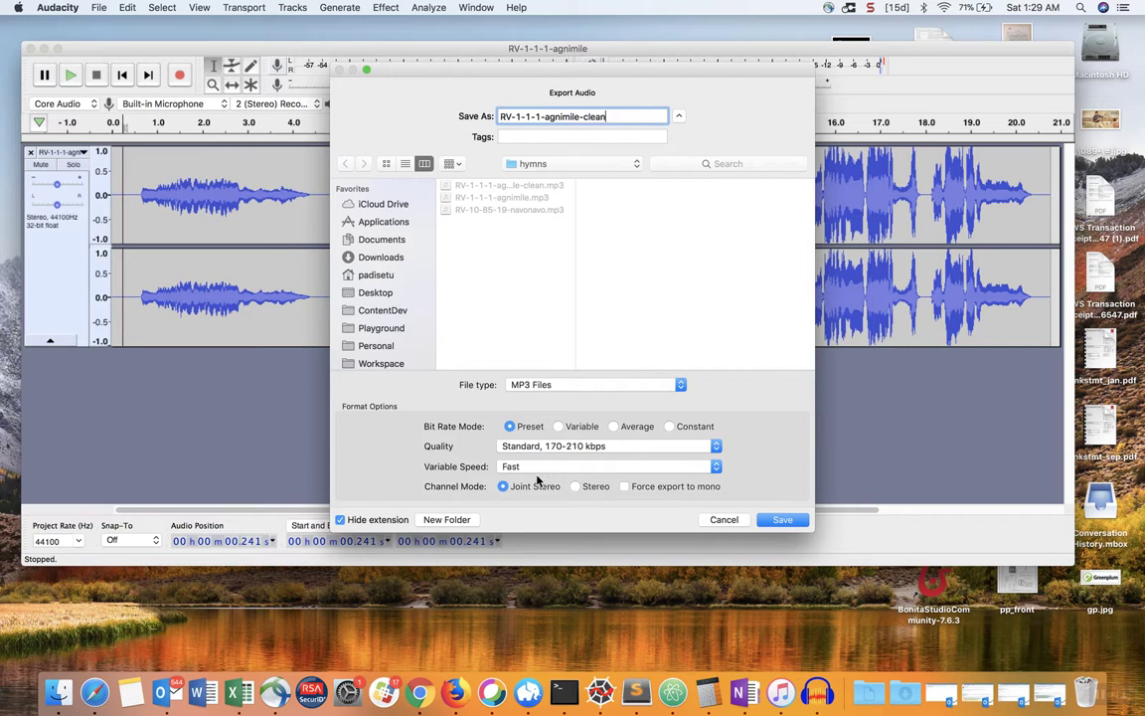
click(790, 522)
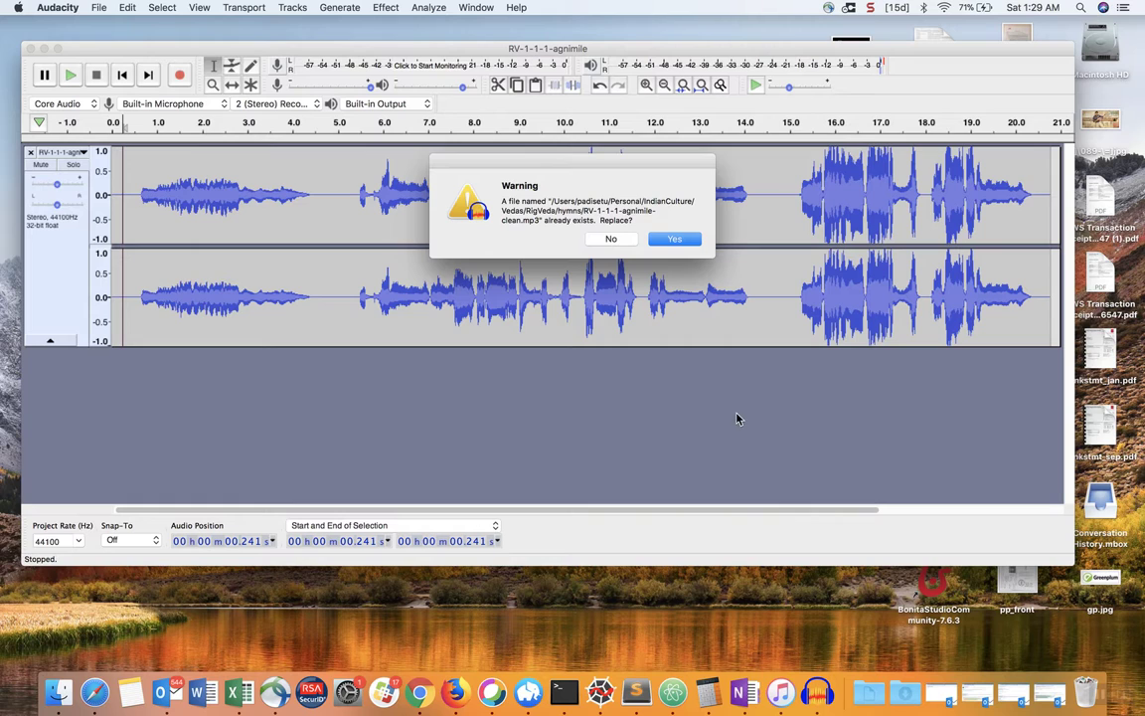
click(676, 238)
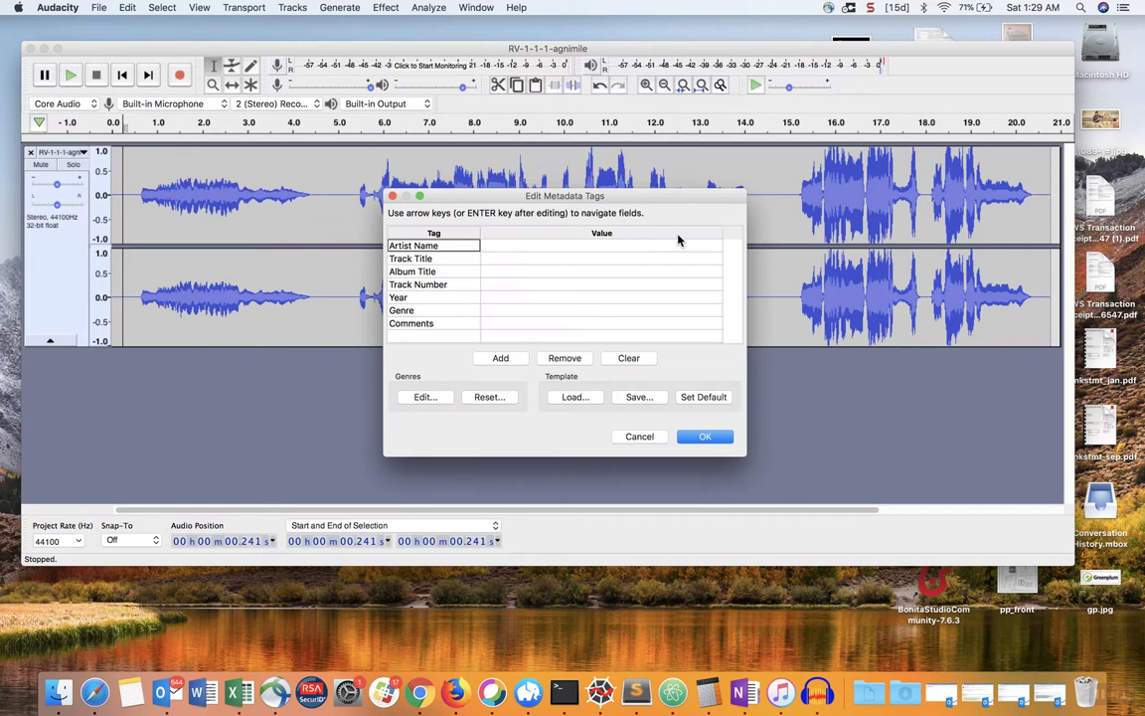
- Set the Track Title metadata tag to rigveda1-1 and finish the MP3 export
click(502, 259)
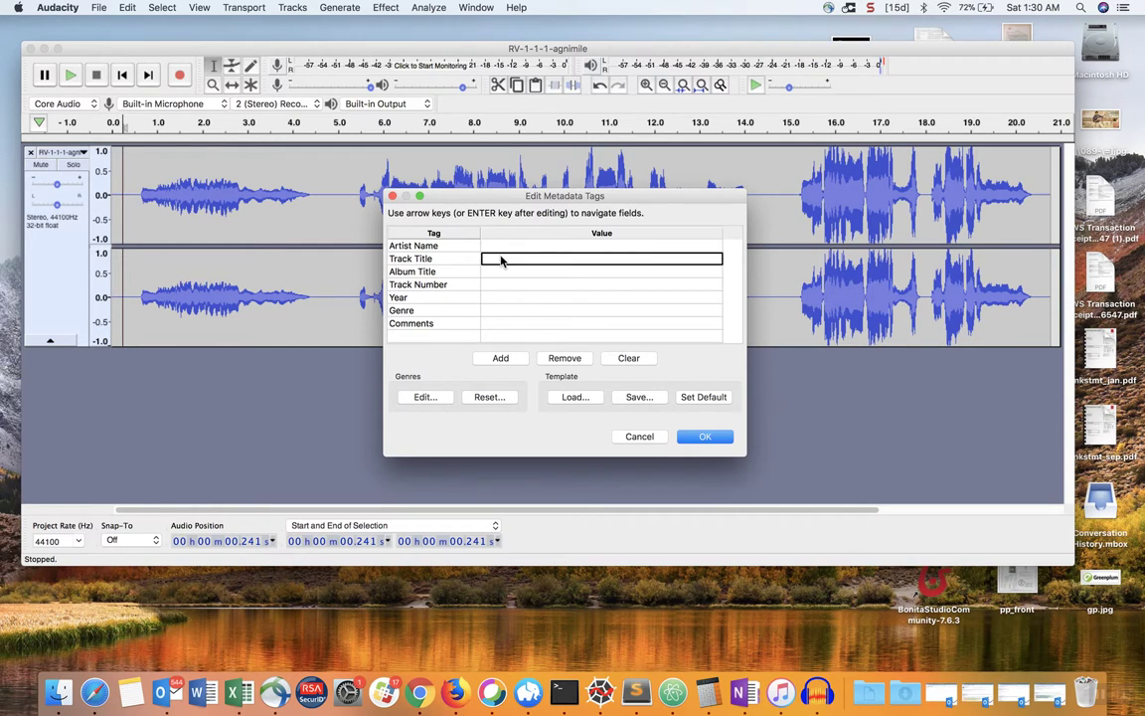
text(riveda)
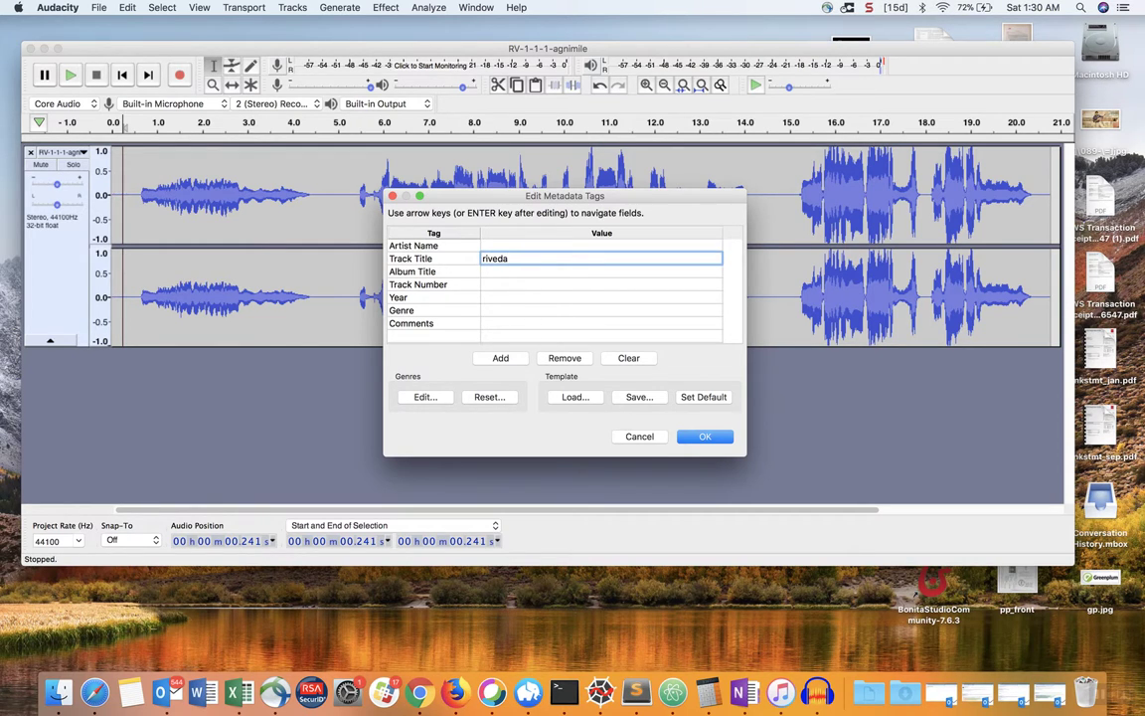
key(BackSpace)
key(BackSpace)
key(BackSpace)
key(BackSpace)
text(ige)
key(BackSpace)
text(veda1-1)
click(707, 438)
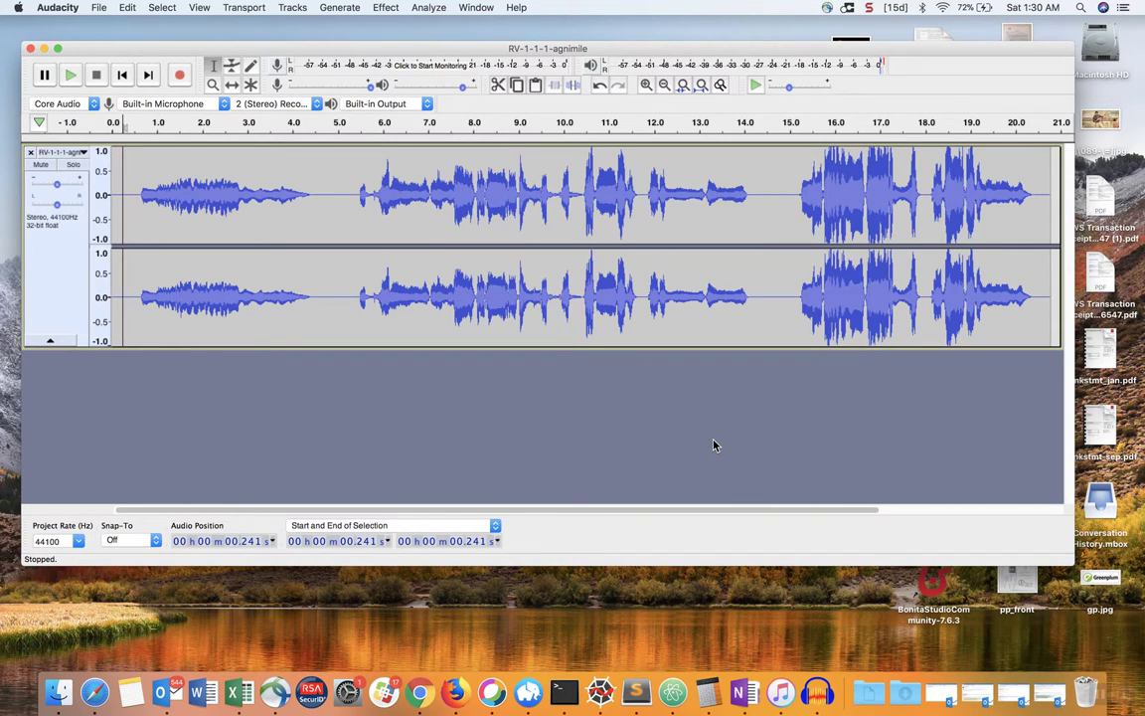
click(870, 8)
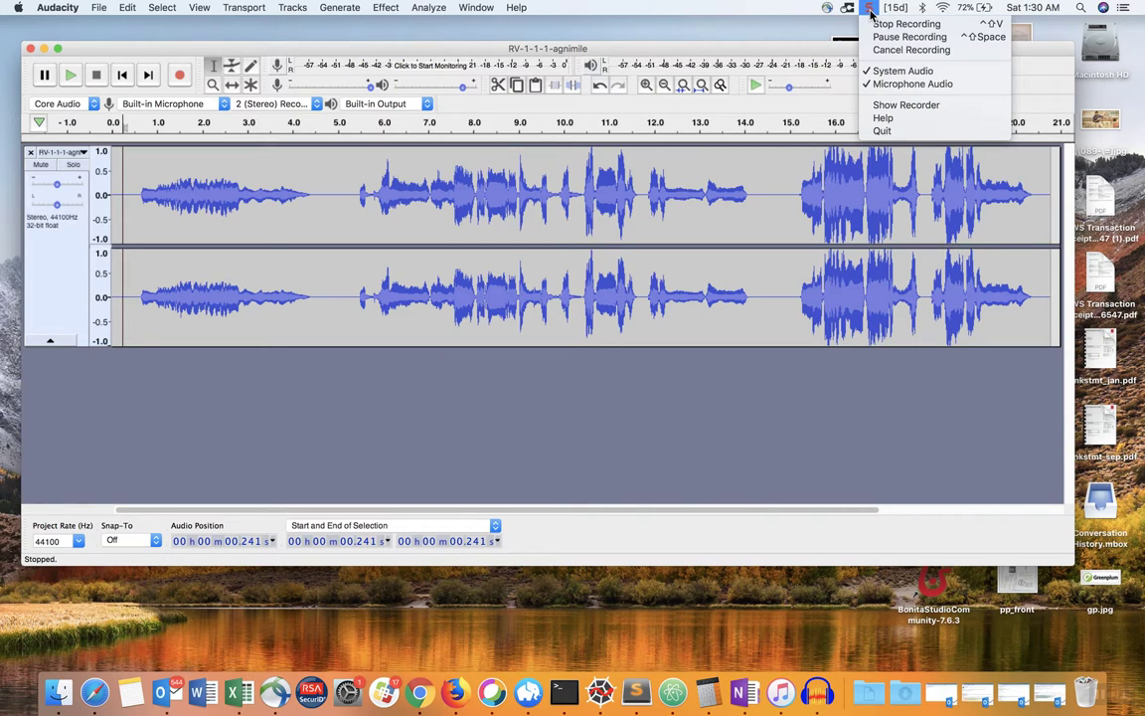